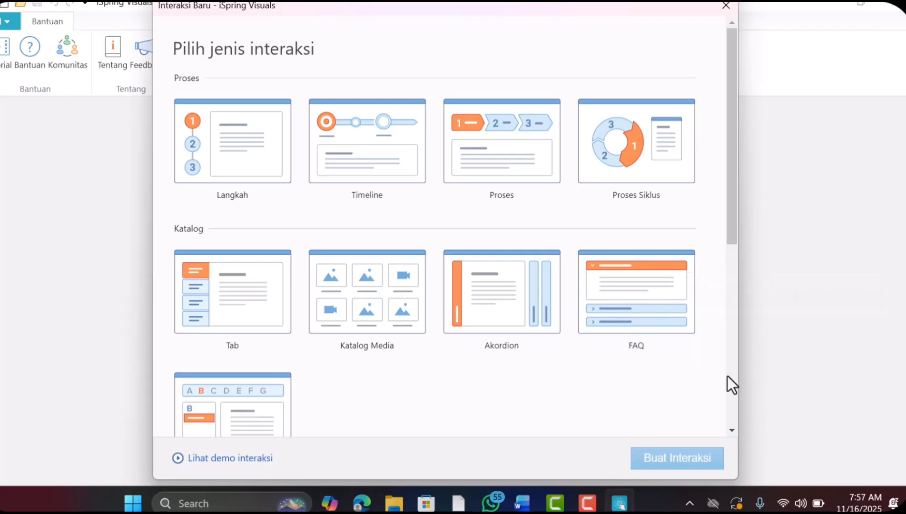
Create a new Katalog Media interaction, then switch to Word and look over the Teori Atom Dalton document.
{"action": "left_click", "coordinate": [730, 430]}
{"action": "scroll", "coordinate": [730, 430], "scroll_direction": "down", "scroll_amount": 7}
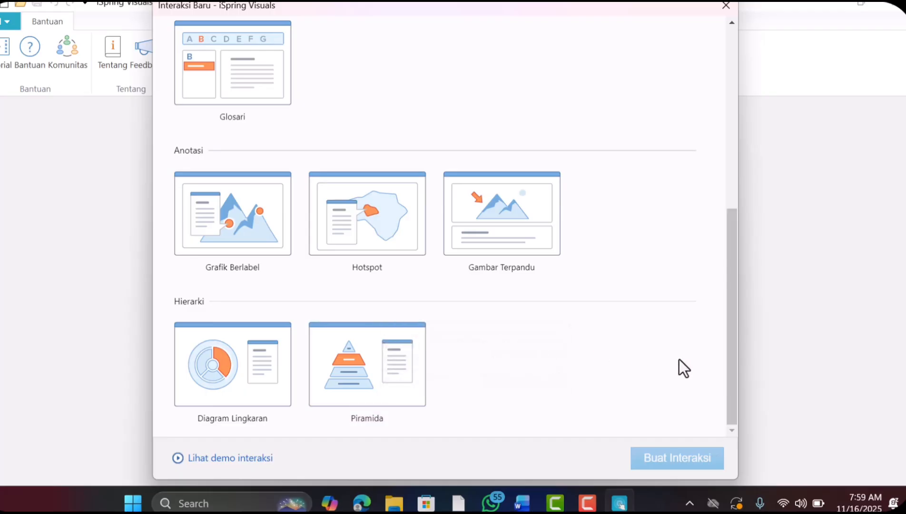
{"action": "left_click", "coordinate": [730, 200]}
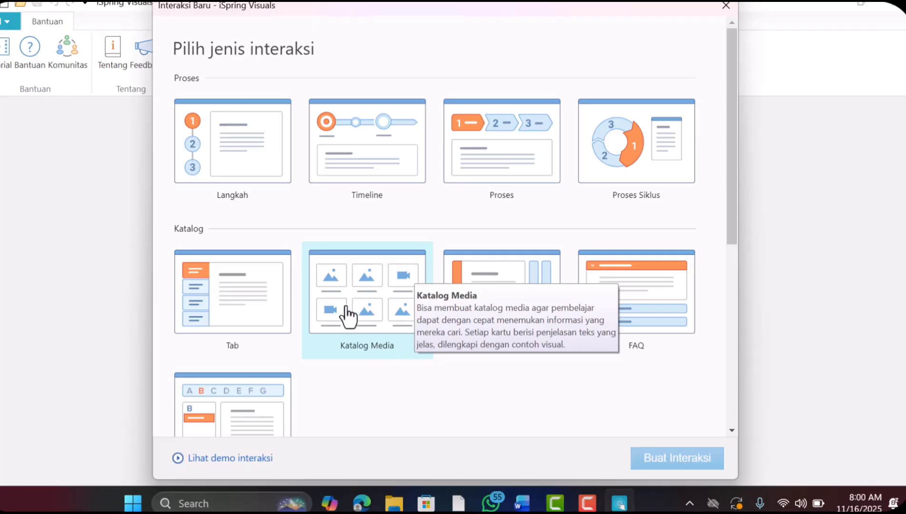
{"action": "double_click", "coordinate": [371, 312]}
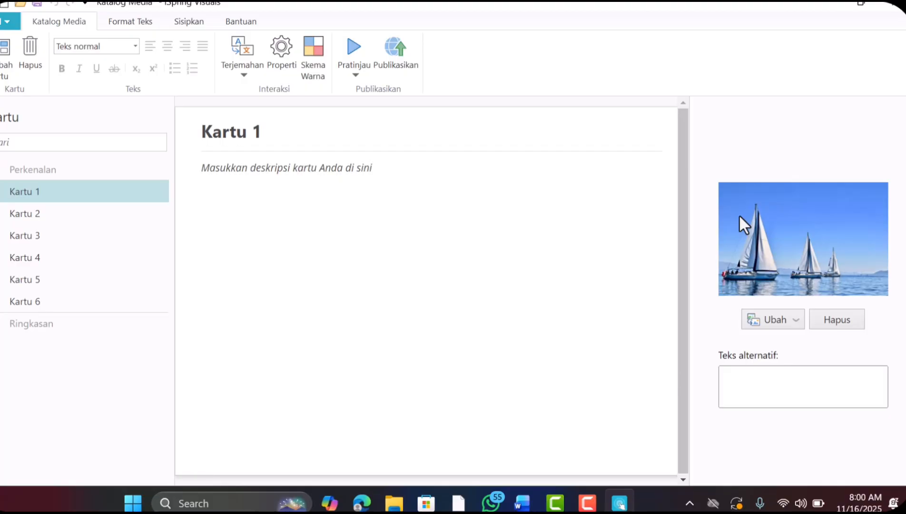
{"action": "left_click", "coordinate": [518, 507]}
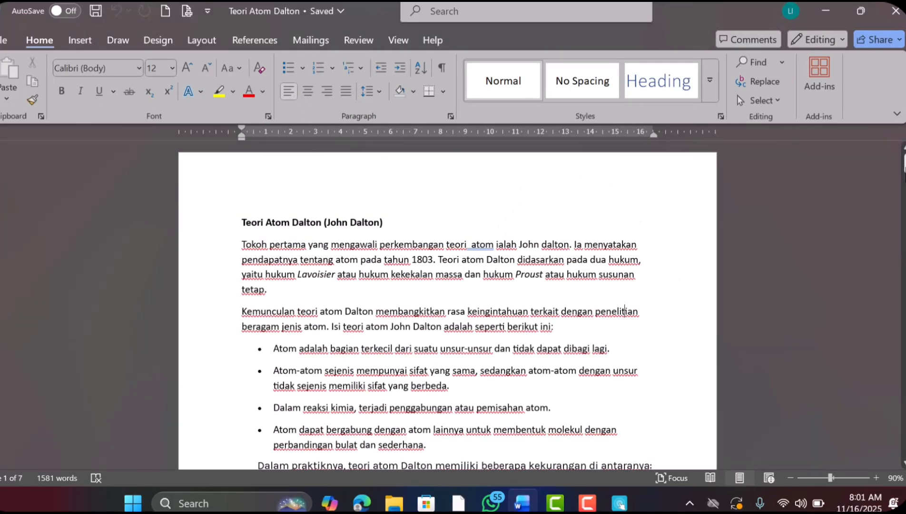
{"action": "mouse_move", "coordinate": [905, 167]}
{"action": "left_mouse_down"}
{"action": "mouse_move", "coordinate": [904, 375]}
{"action": "mouse_move", "coordinate": [904, 159]}
{"action": "left_mouse_up"}
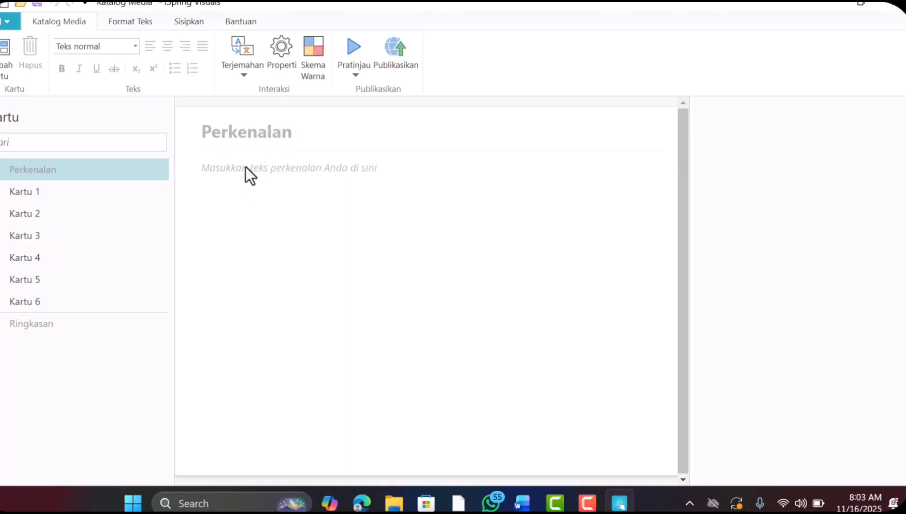
In the media catalogue, enable the Perkenalan page and clear its title.
{"action": "left_click", "coordinate": [1, 175]}
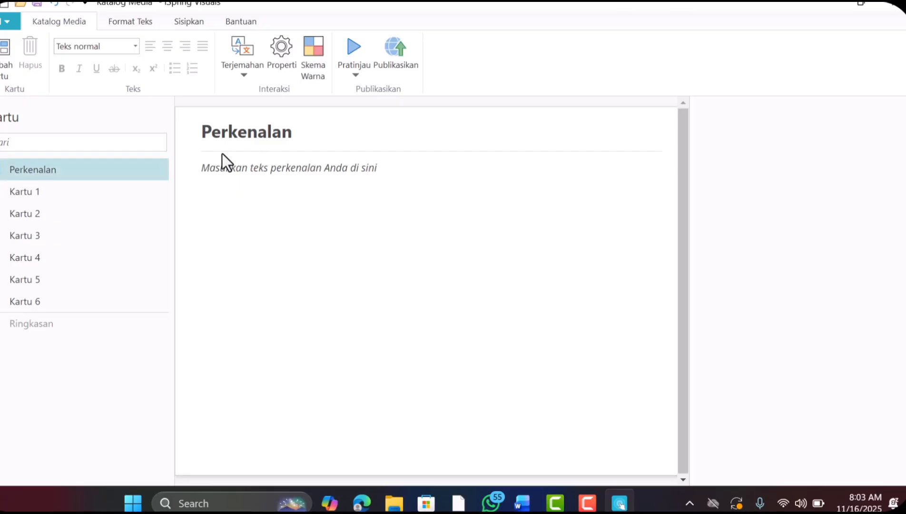
{"action": "left_click", "coordinate": [300, 139]}
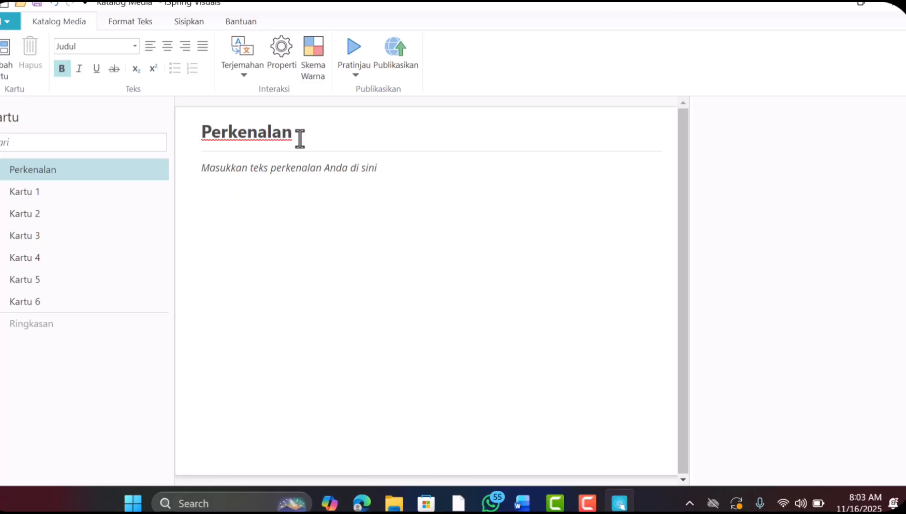
{"action": "key", "text": "BackSpace"}
{"action": "key", "text": "BackSpace"}
{"action": "key", "text": "BackSpace"}
{"action": "key", "text": "BackSpace"}
{"action": "key", "text": "BackSpace"}
{"action": "key", "text": "BackSpace"}
{"action": "key", "text": "BackSpace"}
{"action": "key", "text": "BackSpace"}
{"action": "key", "text": "BackSpace"}
{"action": "key", "text": "BackSpace"}
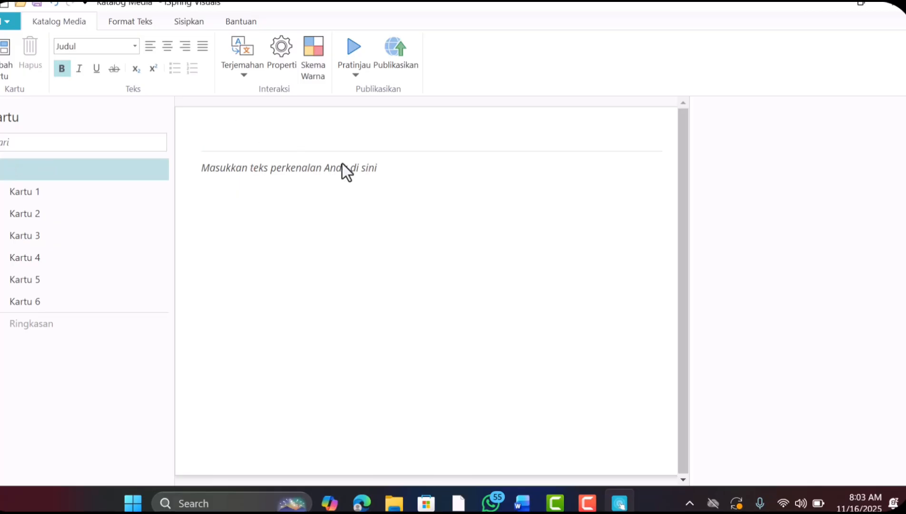
Enter "EKSPLORASI 5 JENIS MODEL ATOM" as the body text of the introduction page.
{"action": "left_click", "coordinate": [382, 170]}
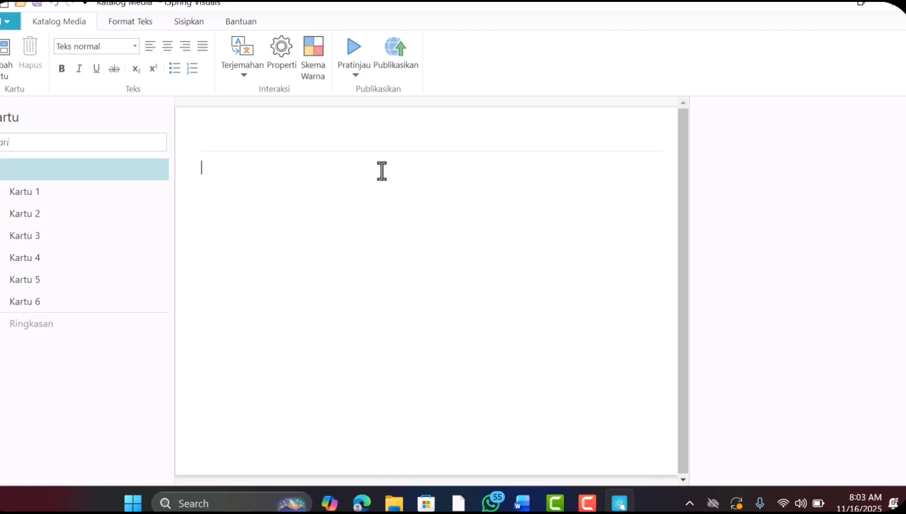
{"action": "key", "text": "Caps_Lock"}
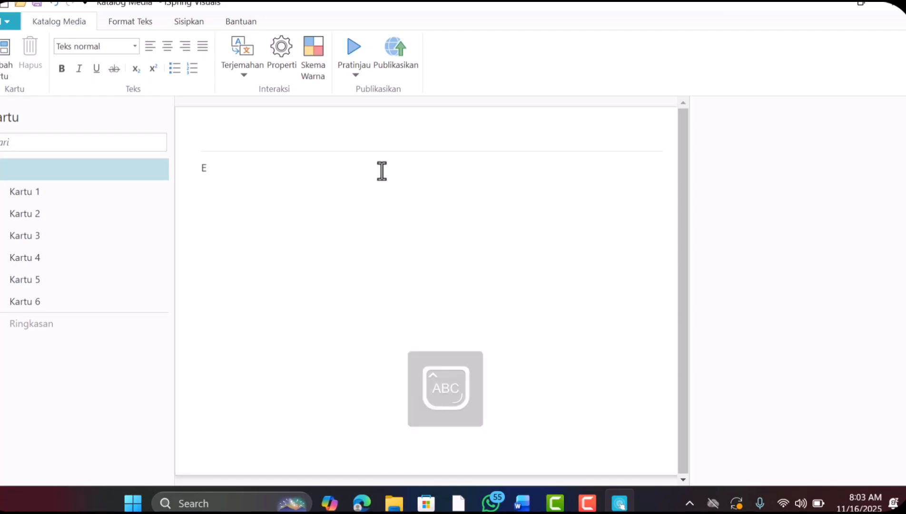
{"action": "type", "text": "PLORAS"}
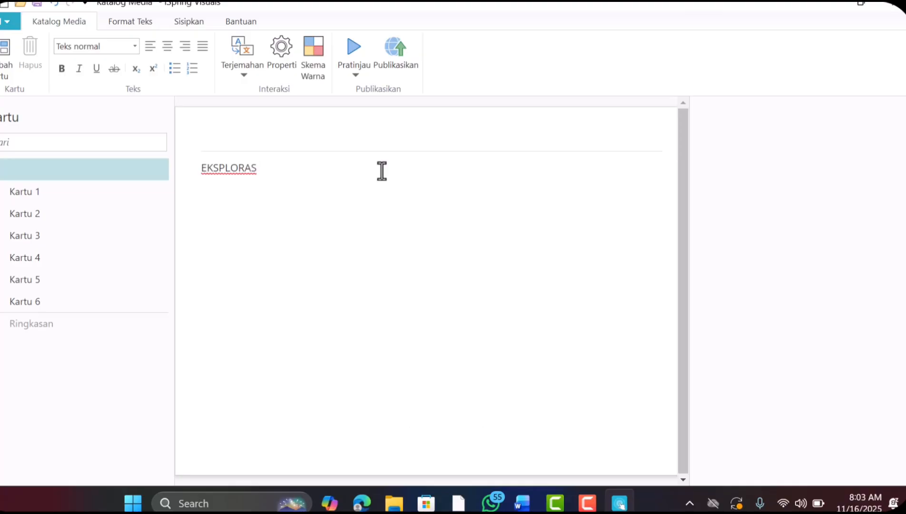
{"action": "type", "text": "I 5 JENIS MODEL ATO"}
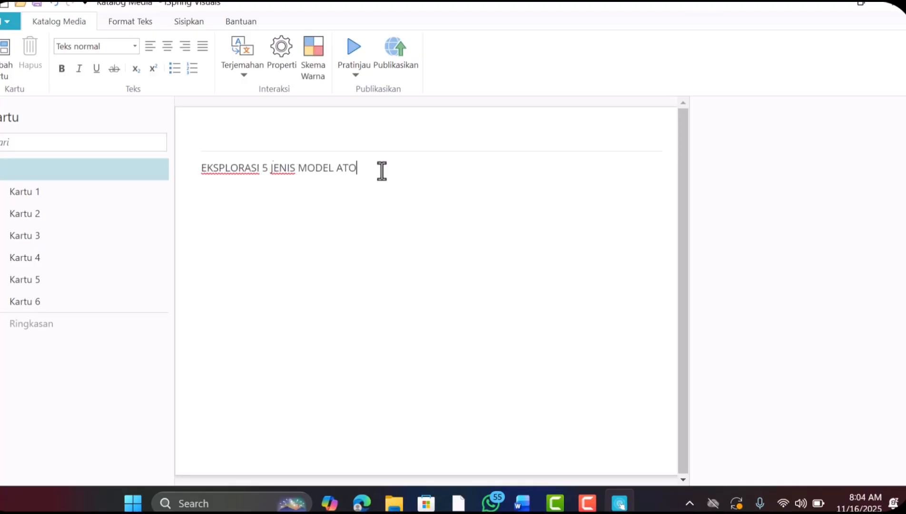
{"action": "type", "text": "M"}
Format the introduction text as bold, centred and size 28, and move it down the page with blank lines above.
{"action": "left_click_drag", "start_coordinate": [195, 172], "coordinate": [386, 172]}
{"action": "left_click", "coordinate": [62, 68]}
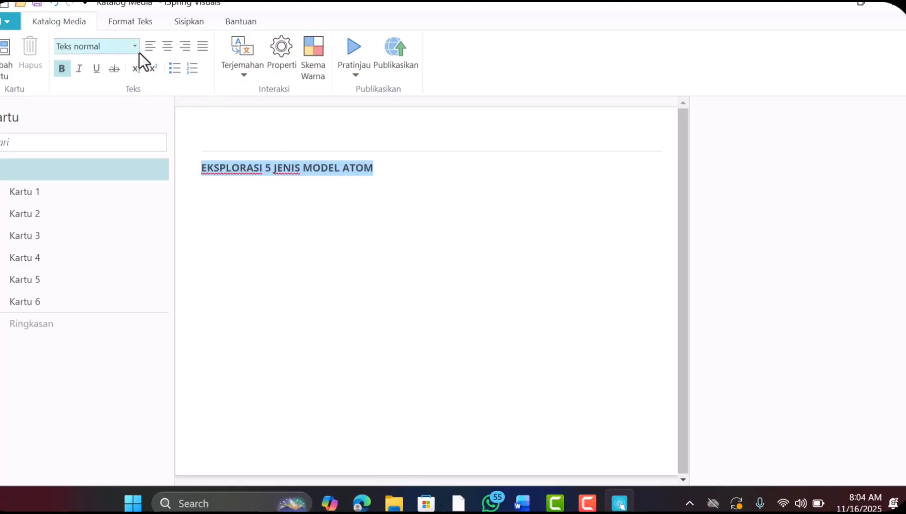
{"action": "left_click", "coordinate": [163, 46]}
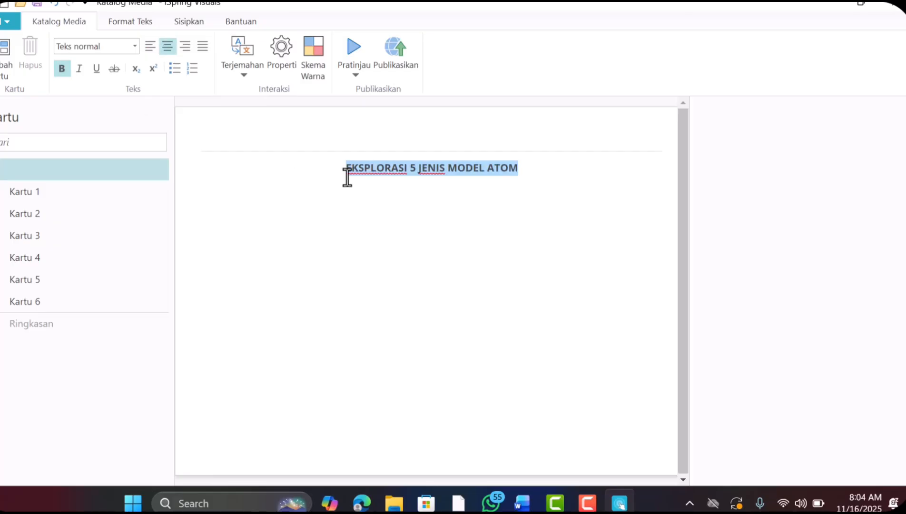
{"action": "left_click", "coordinate": [113, 22]}
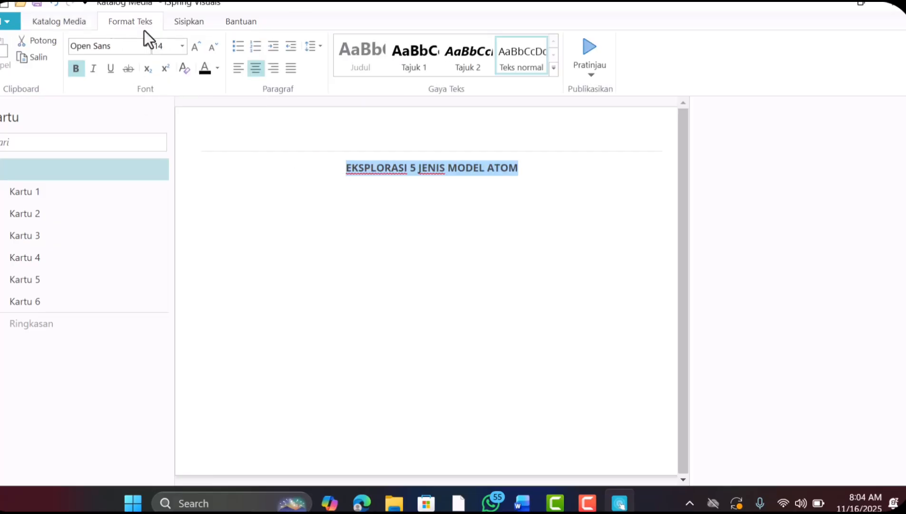
{"action": "left_click", "coordinate": [183, 48]}
{"action": "left_click", "coordinate": [168, 132]}
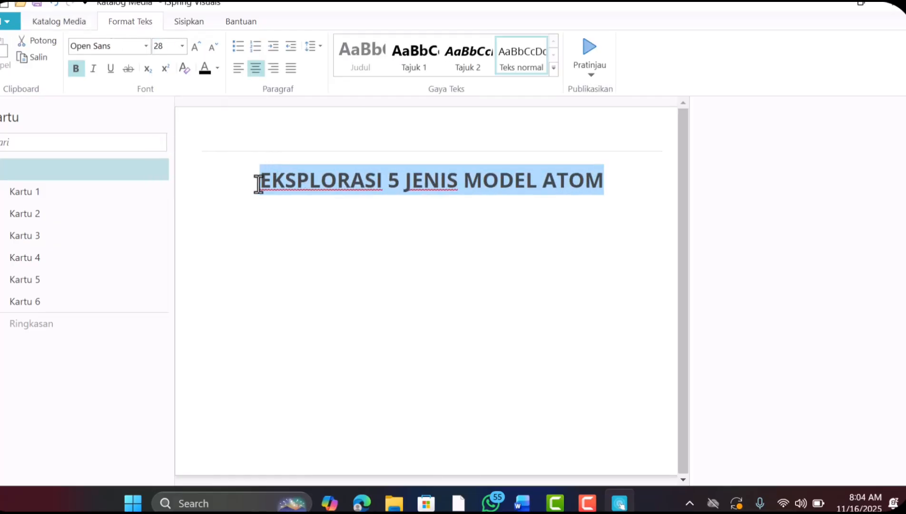
{"action": "left_click", "coordinate": [257, 183]}
{"action": "key", "text": "Return"}
{"action": "key", "text": "Return"}
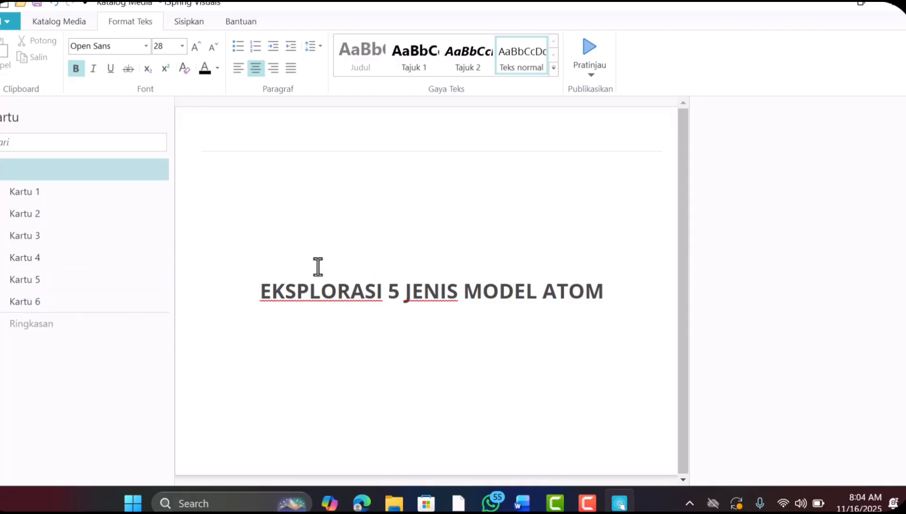
Delete Kartu 6 from the card list and clear the title of Kartu 1.
{"action": "right_click", "coordinate": [92, 298]}
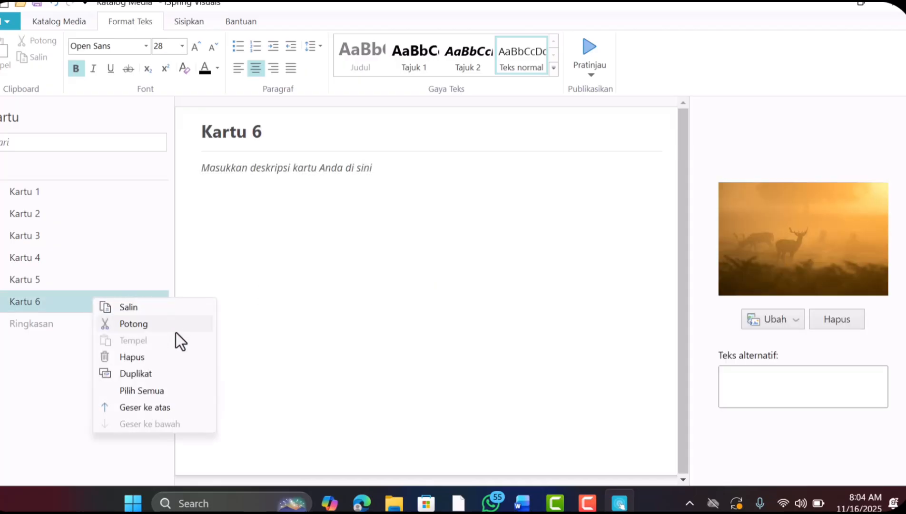
{"action": "left_click", "coordinate": [134, 356]}
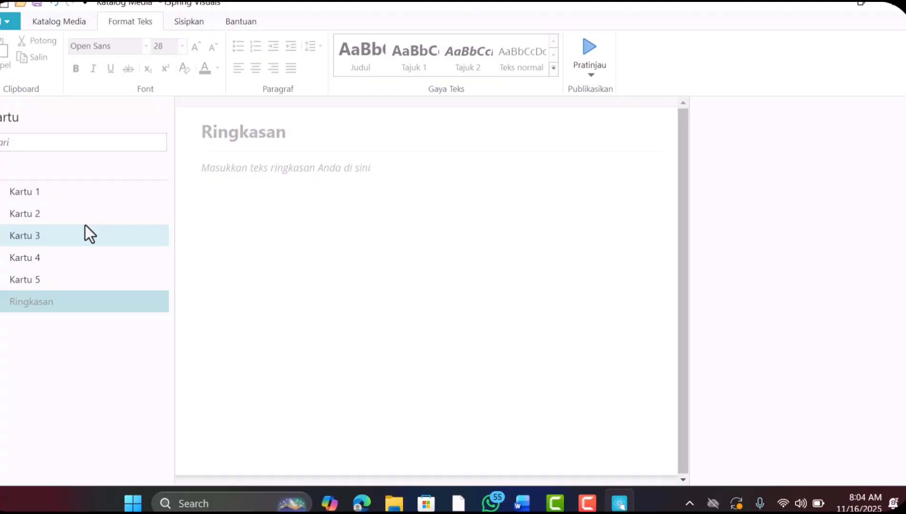
{"action": "left_click", "coordinate": [52, 198]}
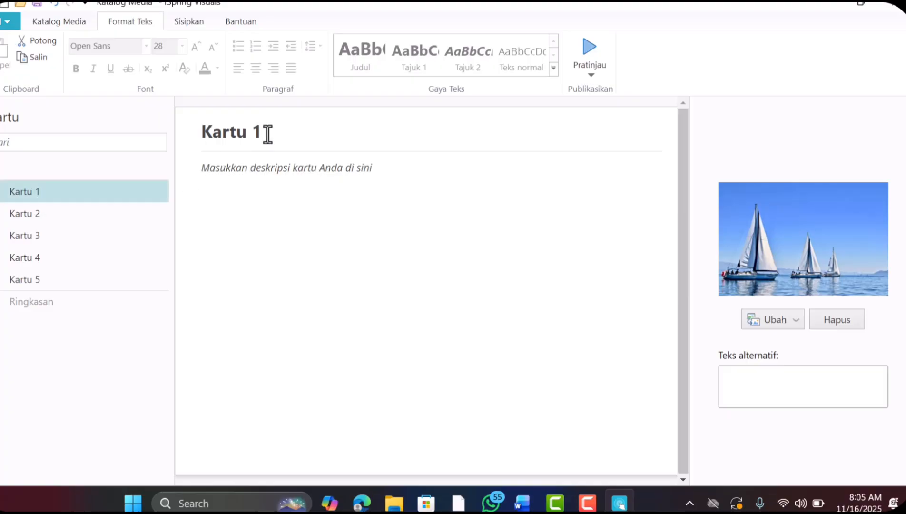
{"action": "left_click", "coordinate": [289, 124]}
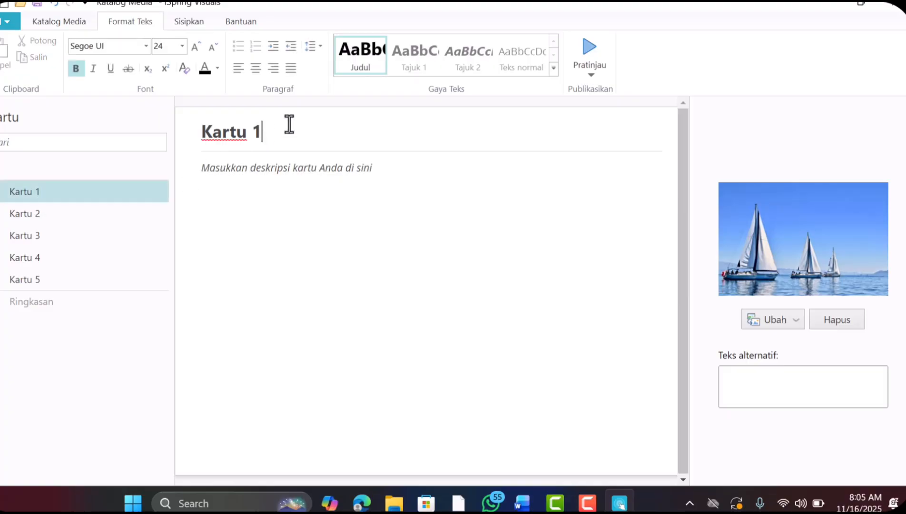
{"action": "key", "text": "BackSpace"}
{"action": "key", "text": "BackSpace"}
{"action": "key", "text": "BackSpace"}
{"action": "key", "text": "BackSpace"}
{"action": "key", "text": "BackSpace"}
{"action": "key", "text": "BackSpace"}
{"action": "key", "text": "BackSpace"}
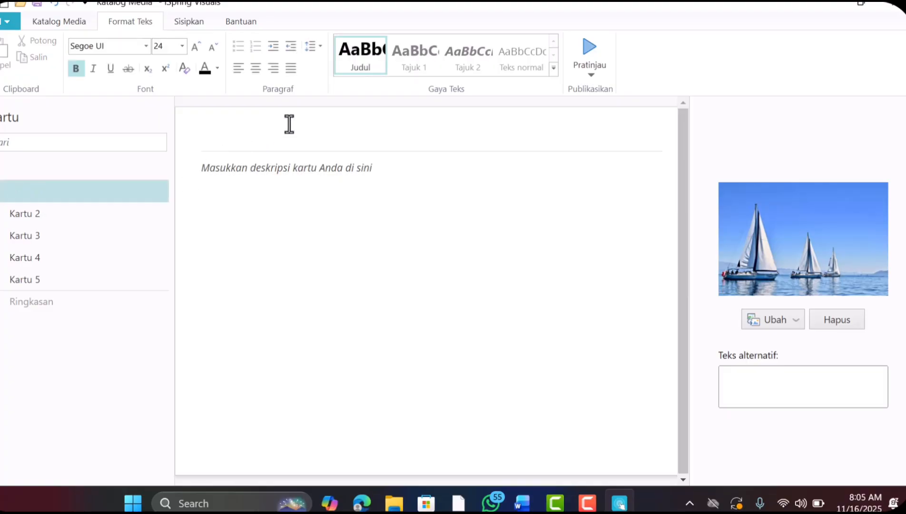
Copy the heading "Teori Atom Dalton (John Dalton)" from the Word document and paste it as the first card's title.
{"action": "mouse_move", "coordinate": [522, 503]}
{"action": "left_click", "coordinate": [522, 452]}
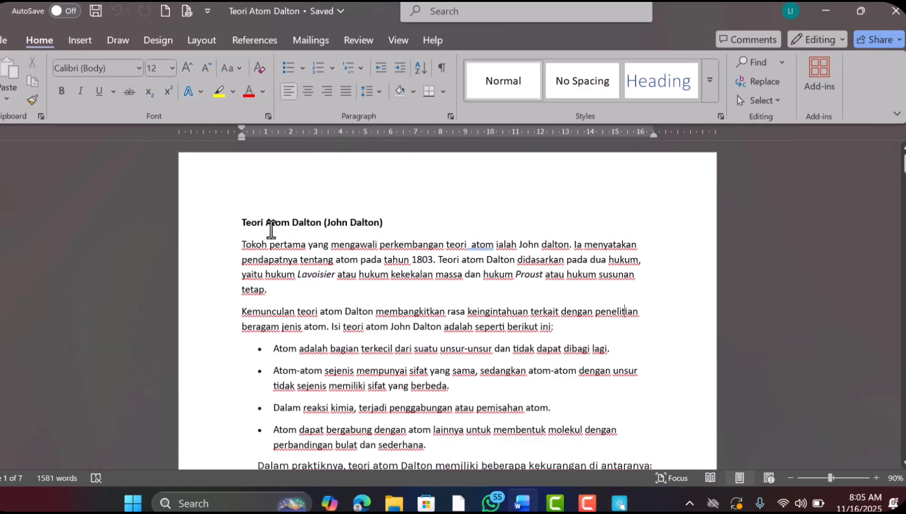
{"action": "left_click_drag", "start_coordinate": [238, 222], "coordinate": [390, 227]}
{"action": "key", "text": "ctrl+c"}
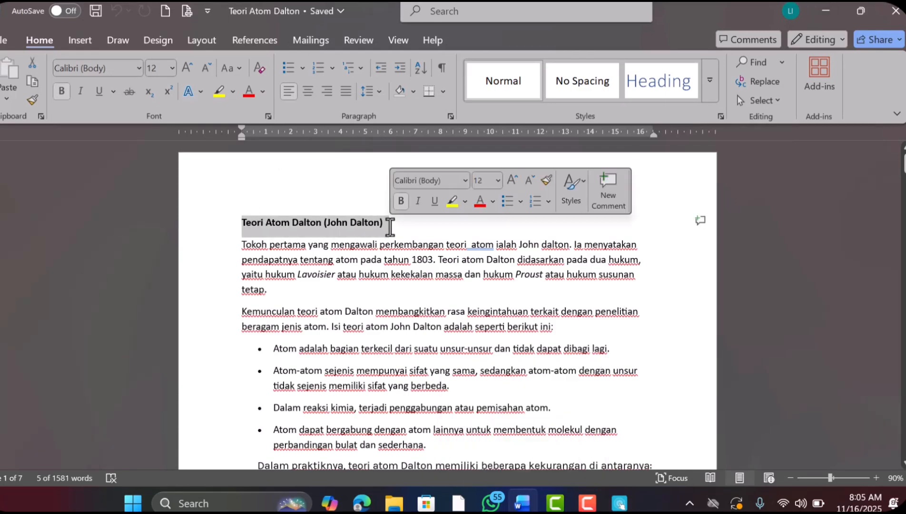
{"action": "left_click", "coordinate": [619, 503]}
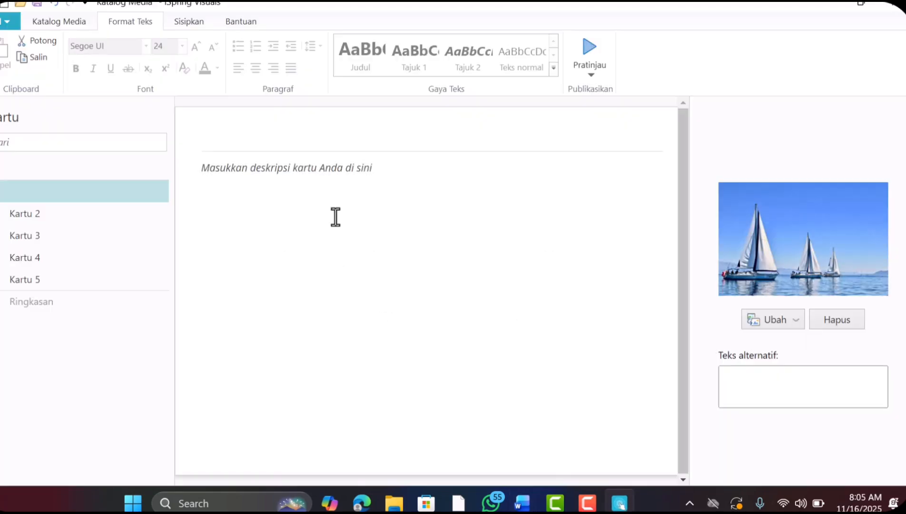
{"action": "left_click", "coordinate": [307, 127]}
{"action": "key", "text": "ctrl+v"}
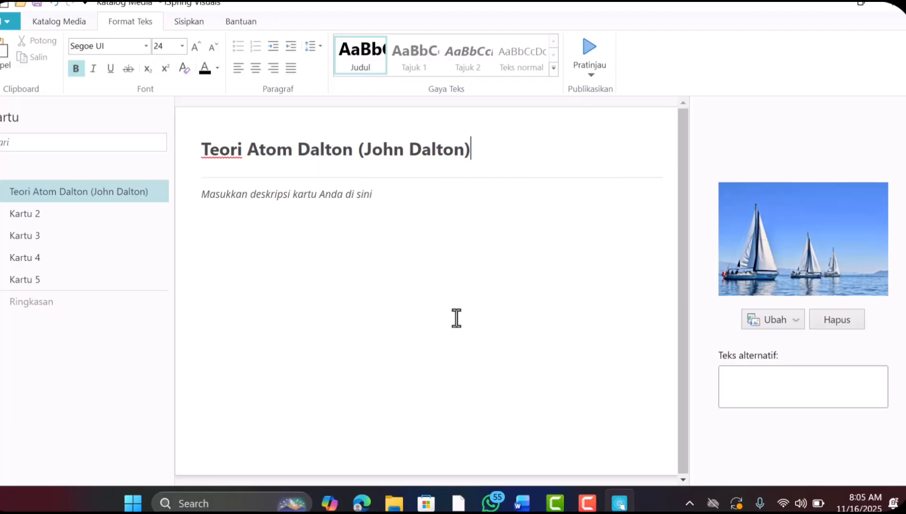
Copy all the Dalton theory text below the heading in Word and paste it as the first card's description.
{"action": "mouse_move", "coordinate": [522, 501]}
{"action": "left_click", "coordinate": [516, 442]}
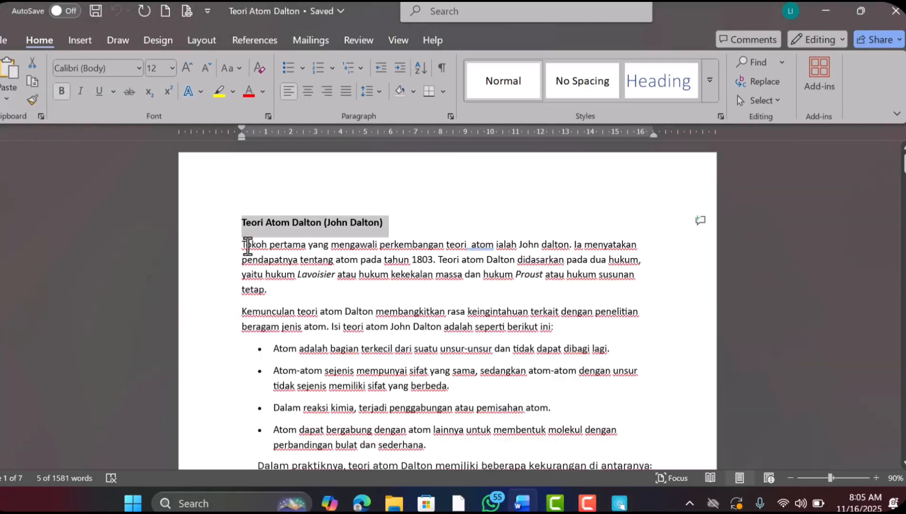
{"action": "left_click_drag", "start_coordinate": [242, 244], "coordinate": [512, 316]}
{"action": "key", "text": "ctrl+c"}
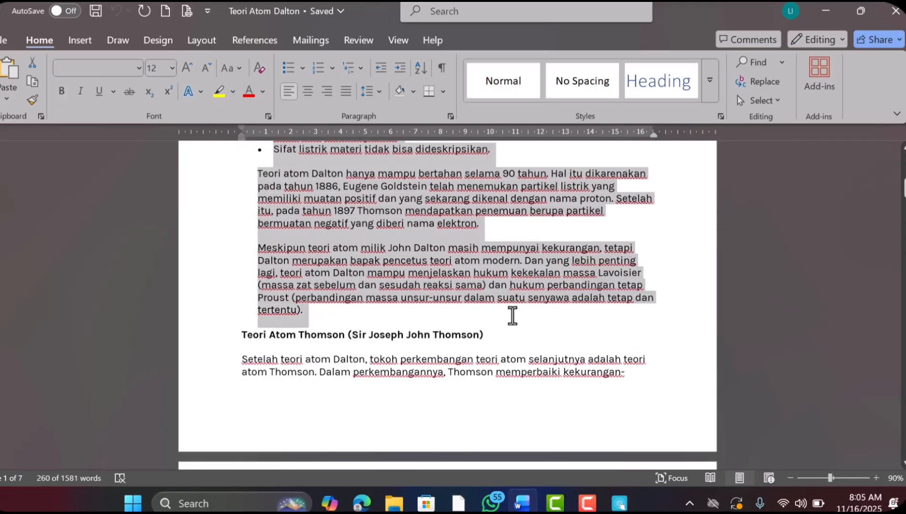
{"action": "left_click", "coordinate": [619, 503]}
{"action": "left_click", "coordinate": [390, 203]}
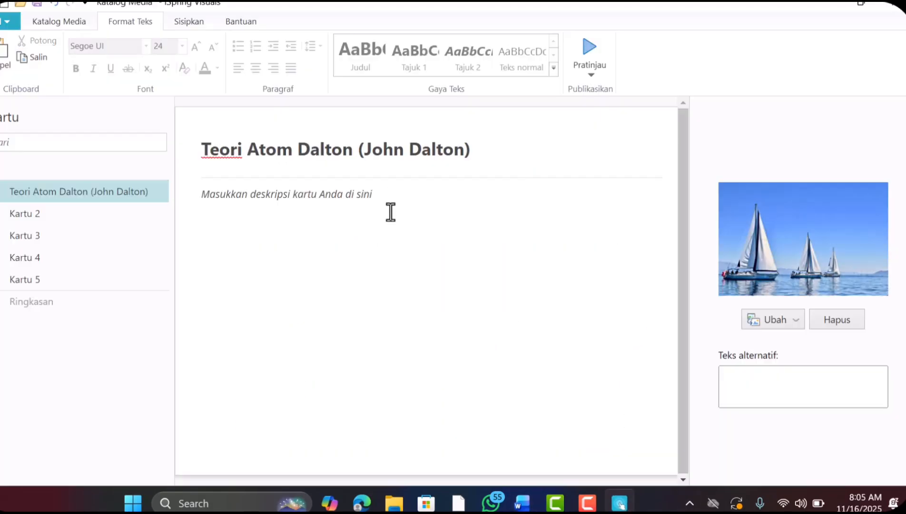
{"action": "key", "text": "ctrl+v"}
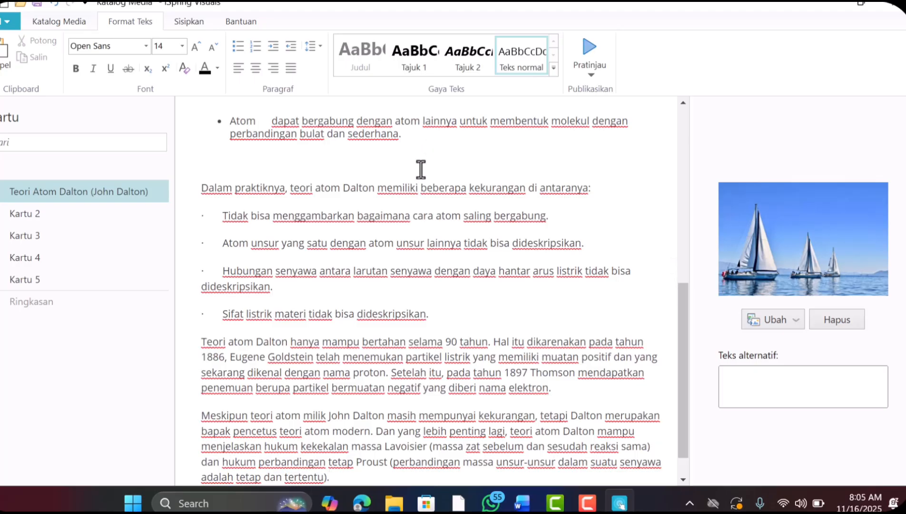
Remove the extra blank lines in and after the bulleted list in the Dalton card's description.
{"action": "key", "text": "BackSpace"}
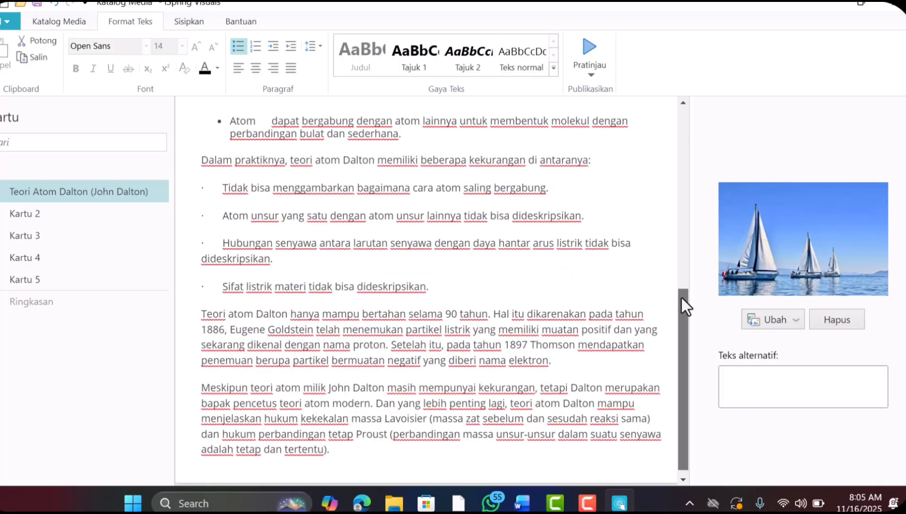
{"action": "left_click_drag", "start_coordinate": [681, 298], "coordinate": [668, 116]}
{"action": "scroll", "coordinate": [421, 170], "scroll_direction": "down", "scroll_amount": 8}
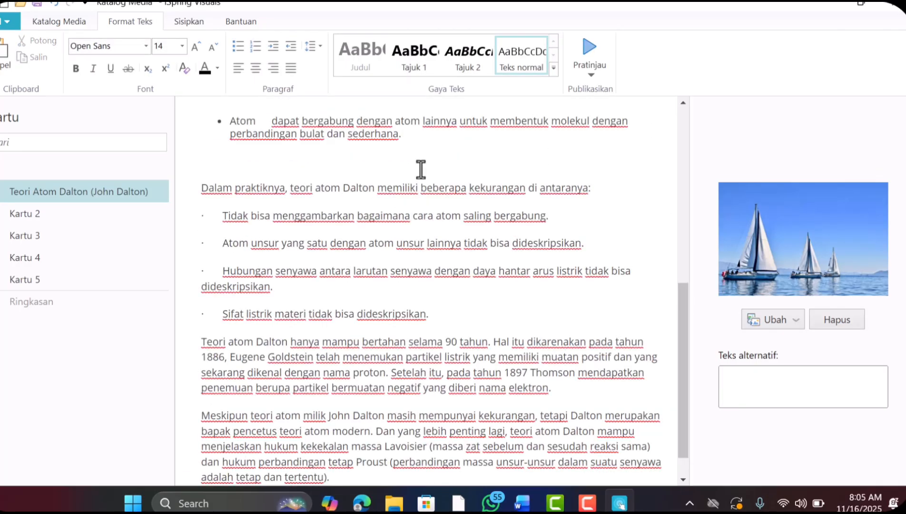
{"action": "scroll", "coordinate": [347, 307], "scroll_direction": "up", "scroll_amount": 8}
{"action": "left_click", "coordinate": [346, 307]}
{"action": "key", "text": "BackSpace"}
{"action": "left_click", "coordinate": [340, 340]}
{"action": "key", "text": "BackSpace"}
{"action": "left_click", "coordinate": [341, 369]}
{"action": "key", "text": "BackSpace"}
{"action": "left_click", "coordinate": [344, 386]}
{"action": "key", "text": "BackSpace"}
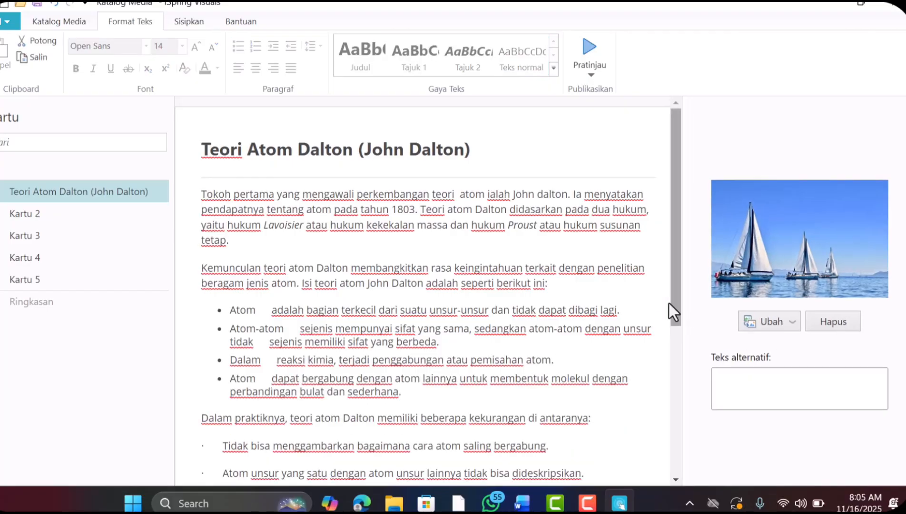
Delete the bullet mark and spacing before the "Tidak bisa menggambarkan" line in the Dalton description.
{"action": "left_click", "coordinate": [218, 249]}
{"action": "key", "text": "BackSpace"}
{"action": "key", "text": "BackSpace"}
Try to carry the bullet format over to the shortcomings list by pasting a copy of the last bulleted item.
{"action": "left_click_drag", "start_coordinate": [212, 183], "coordinate": [410, 196]}
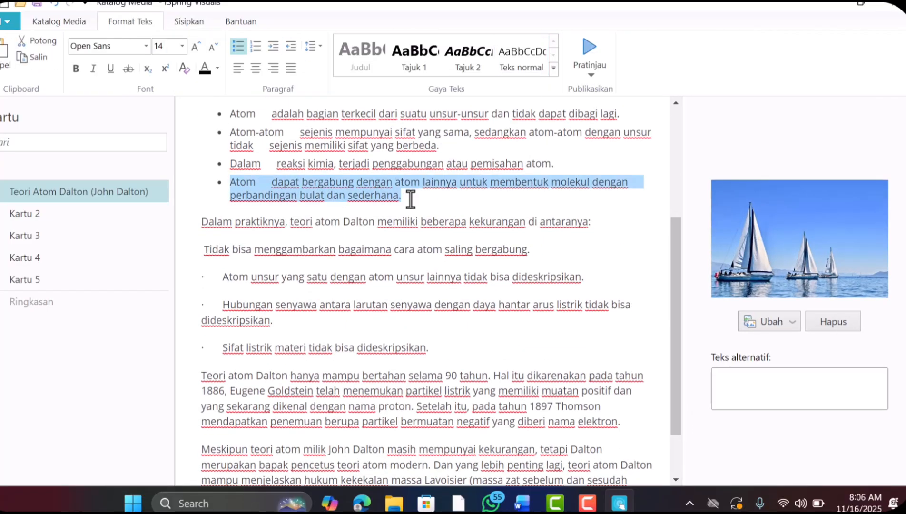
{"action": "key", "text": "ctrl+c"}
{"action": "left_click", "coordinate": [223, 276]}
{"action": "key", "text": "ctrl+v"}
{"action": "key", "text": "BackSpace"}
{"action": "key", "text": "BackSpace"}
{"action": "key", "text": "BackSpace"}
{"action": "key", "text": "BackSpace"}
{"action": "key", "text": "BackSpace"}
{"action": "key", "text": "BackSpace"}
{"action": "key", "text": "BackSpace"}
{"action": "key", "text": "BackSpace"}
{"action": "key", "text": "BackSpace"}
{"action": "key", "text": "BackSpace"}
{"action": "key", "text": "BackSpace"}
{"action": "key", "text": "BackSpace"}
{"action": "key", "text": "BackSpace"}
{"action": "key", "text": "BackSpace"}
{"action": "key", "text": "BackSpace"}
{"action": "key", "text": "BackSpace"}
{"action": "key", "text": "BackSpace"}
{"action": "key", "text": "BackSpace"}
{"action": "key", "text": "BackSpace"}
{"action": "key", "text": "BackSpace"}
Copy the list of Dalton theory shortcomings from Word again and paste it over the same list in the card's description.
{"action": "key", "text": "alt+Tab"}
{"action": "left_click", "coordinate": [405, 321]}
{"action": "scroll", "coordinate": [405, 320], "scroll_direction": "up", "scroll_amount": 4}
{"action": "left_click_drag", "start_coordinate": [273, 298], "coordinate": [491, 347]}
{"action": "key", "text": "ctrl+c"}
{"action": "key", "text": "alt+Tab"}
{"action": "left_click_drag", "start_coordinate": [203, 248], "coordinate": [431, 347]}
{"action": "key", "text": "ctrl+v"}
Replace the bullet mark and spacing before the "Tidak bisa menggambarkan" line with a hyphen.
{"action": "left_click", "coordinate": [220, 282]}
{"action": "key", "text": "BackSpace"}
{"action": "key", "text": "BackSpace"}
{"action": "key", "text": "BackSpace"}
{"action": "key", "text": "BackSpace"}
{"action": "key", "text": "BackSpace"}
{"action": "key", "text": "BackSpace"}
{"action": "key", "text": "BackSpace"}
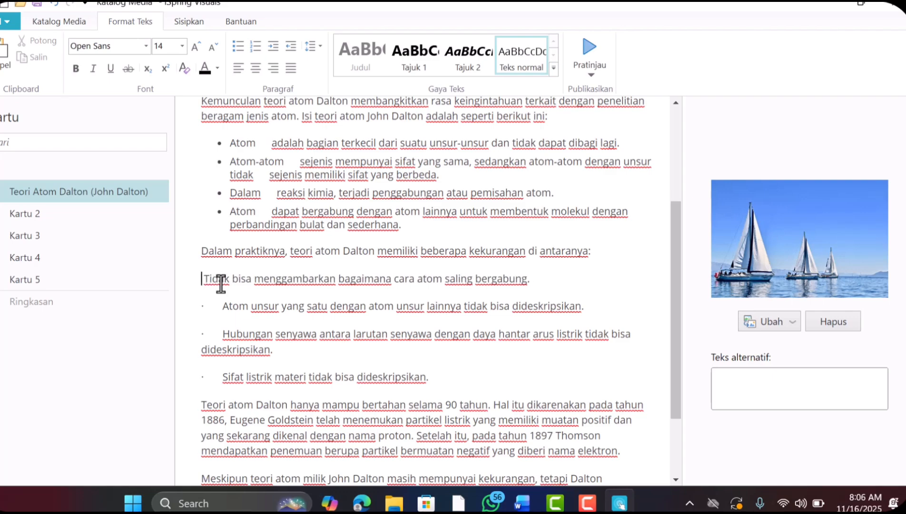
{"action": "type", "text": "-"}
Replace the bullet marks and spacing of the remaining three shortcomings lines with hyphens.
{"action": "left_click", "coordinate": [216, 307]}
{"action": "key", "text": "BackSpace"}
{"action": "key", "text": "BackSpace"}
{"action": "type", "text": "-"}
{"action": "left_click", "coordinate": [218, 337]}
{"action": "key", "text": "BackSpace"}
{"action": "key", "text": "BackSpace"}
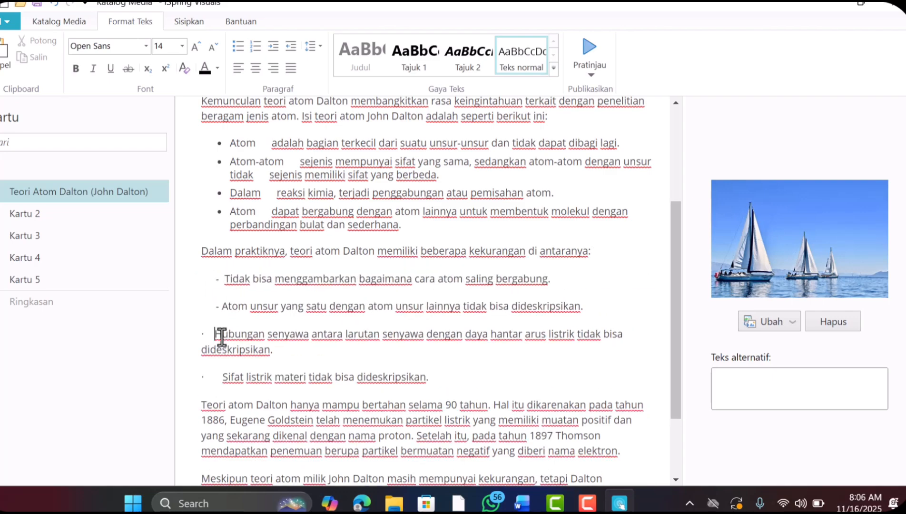
{"action": "type", "text": "-"}
{"action": "left_click", "coordinate": [223, 377]}
{"action": "key", "text": "BackSpace"}
{"action": "key", "text": "BackSpace"}
{"action": "type", "text": "-"}
Try to close the gap between the last hyphenated line and the "Teori atom Dalton hanya" paragraph, and undo the edit.
{"action": "left_click", "coordinate": [192, 405]}
{"action": "key", "text": "BackSpace"}
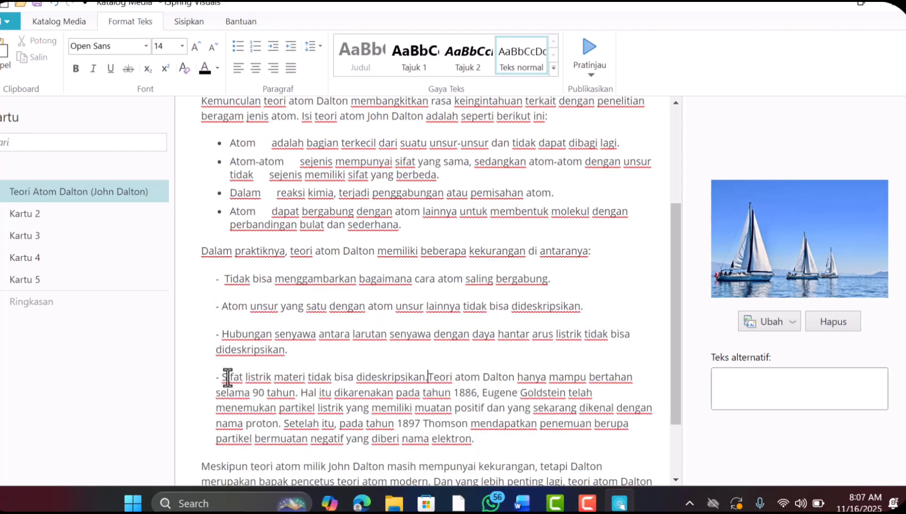
{"action": "key", "text": "Return"}
{"action": "left_click", "coordinate": [202, 254]}
{"action": "left_click", "coordinate": [52, 4]}
{"action": "left_click", "coordinate": [53, 3]}
Justify the entire description text of the Dalton card.
{"action": "left_click", "coordinate": [201, 435]}
{"action": "scroll", "coordinate": [654, 171], "scroll_direction": "up", "scroll_amount": 3}
{"action": "key", "text": "ctrl+a"}
{"action": "left_click", "coordinate": [290, 68]}
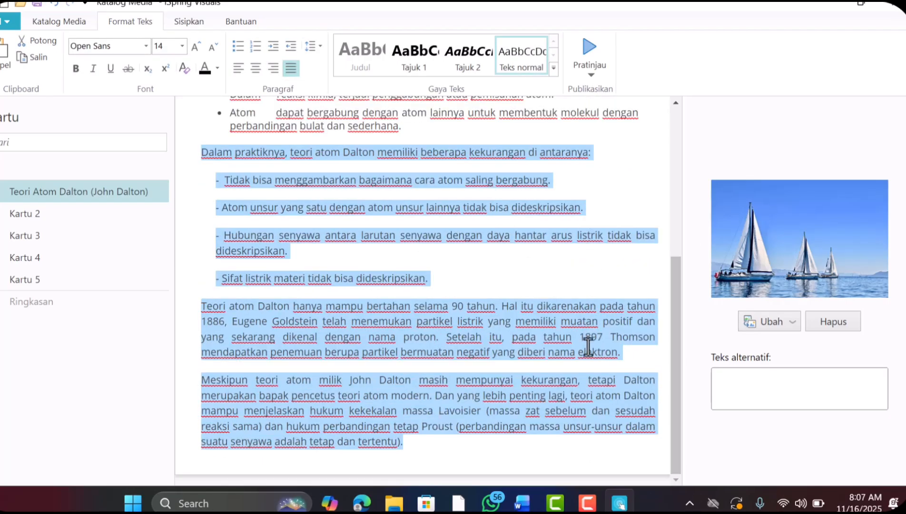
{"action": "left_click_drag", "start_coordinate": [676, 314], "coordinate": [659, 219]}
{"action": "scroll", "coordinate": [654, 181], "scroll_direction": "up", "scroll_amount": 3}
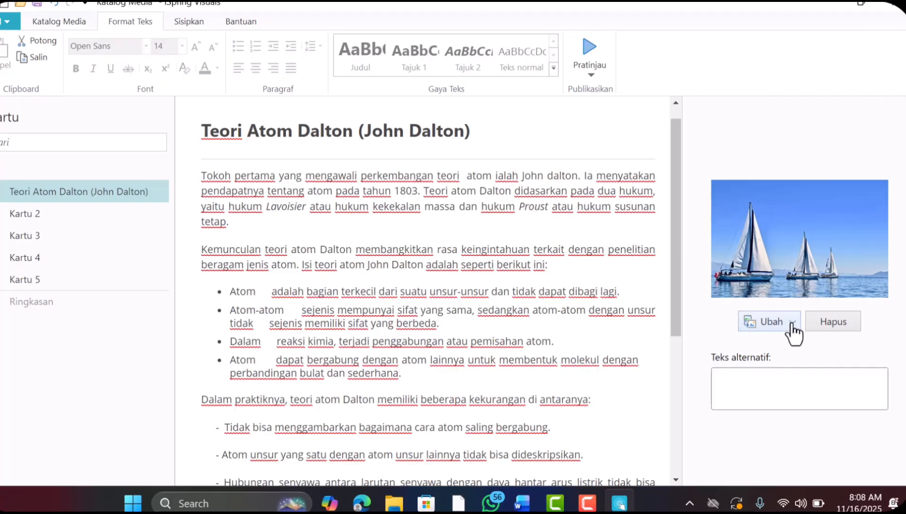
Replace the Dalton card's sailboat picture with the image file ATOM DALTON from the SEJARAH ATOM folder.
{"action": "left_click", "coordinate": [792, 322]}
{"action": "left_click", "coordinate": [794, 347]}
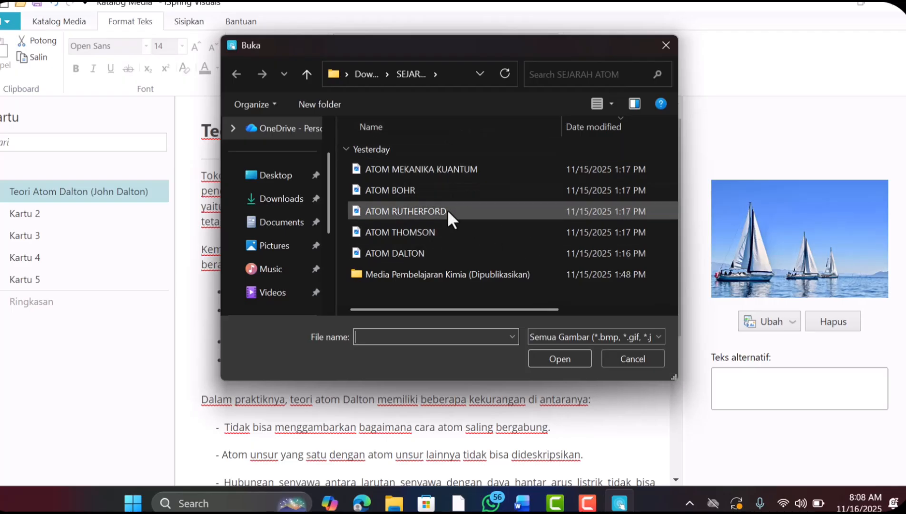
{"action": "left_click", "coordinate": [436, 248]}
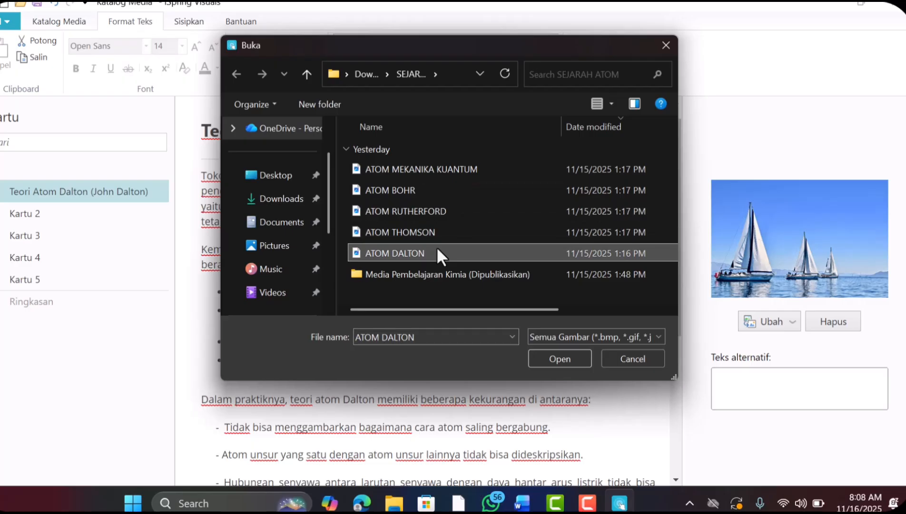
{"action": "left_click", "coordinate": [560, 358]}
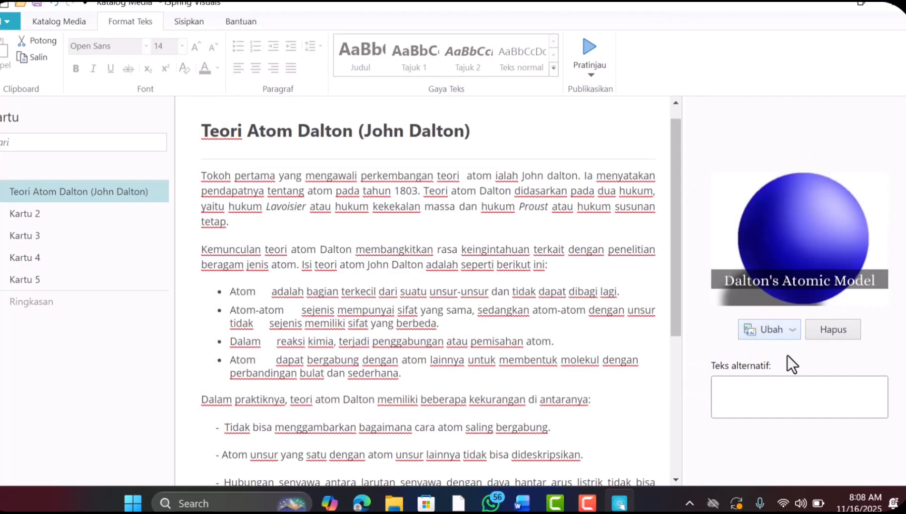
Set the alternative text of the Dalton picture to "Model Atom Dalton".
{"action": "left_click", "coordinate": [748, 400]}
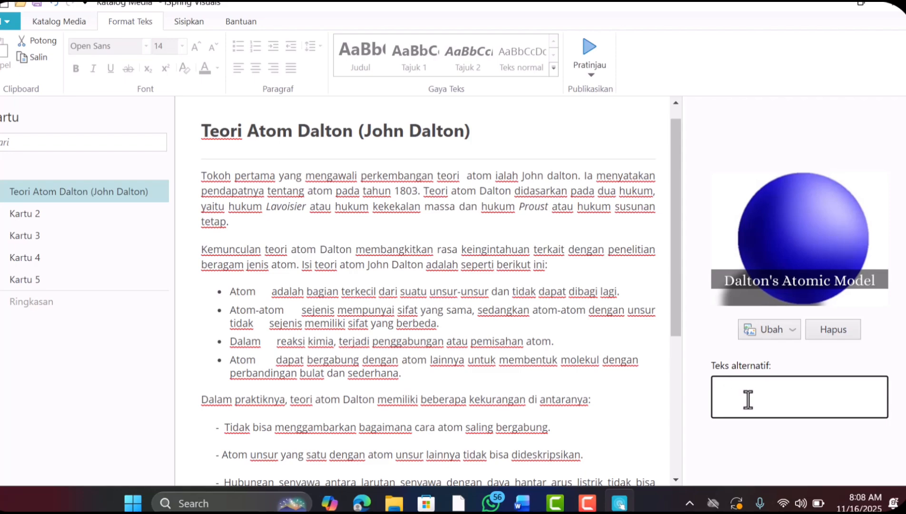
{"action": "key", "text": "Caps_Lock"}
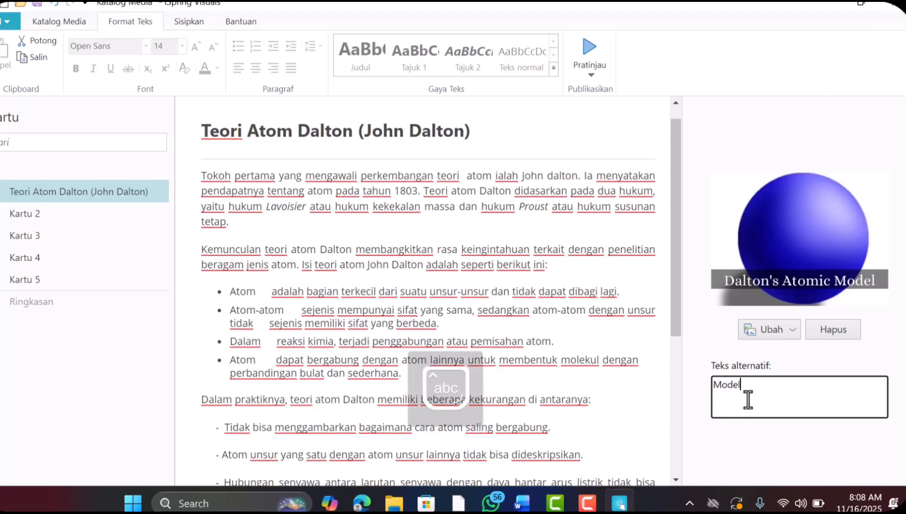
{"action": "type", "text": "Model Atom Dalton"}
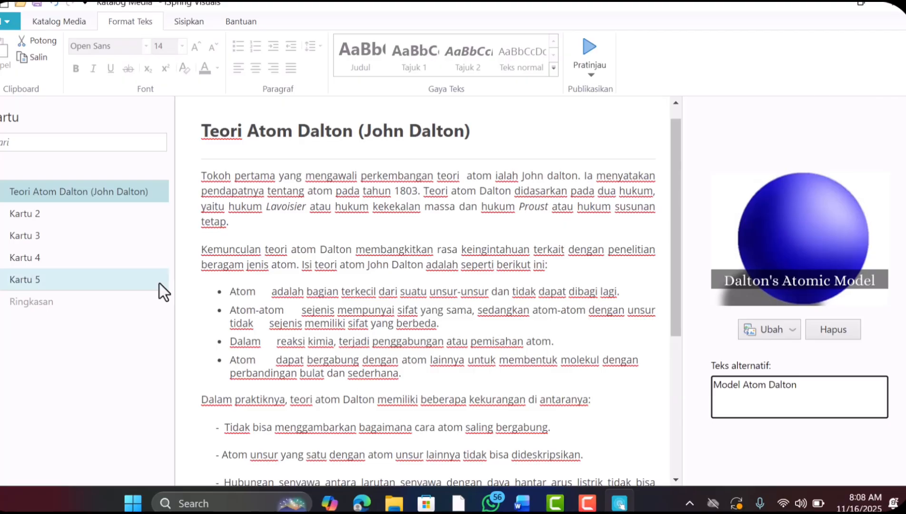
Open the second card, Kartu 2, and clear its placeholder title.
{"action": "left_click", "coordinate": [73, 219]}
{"action": "left_click", "coordinate": [275, 138]}
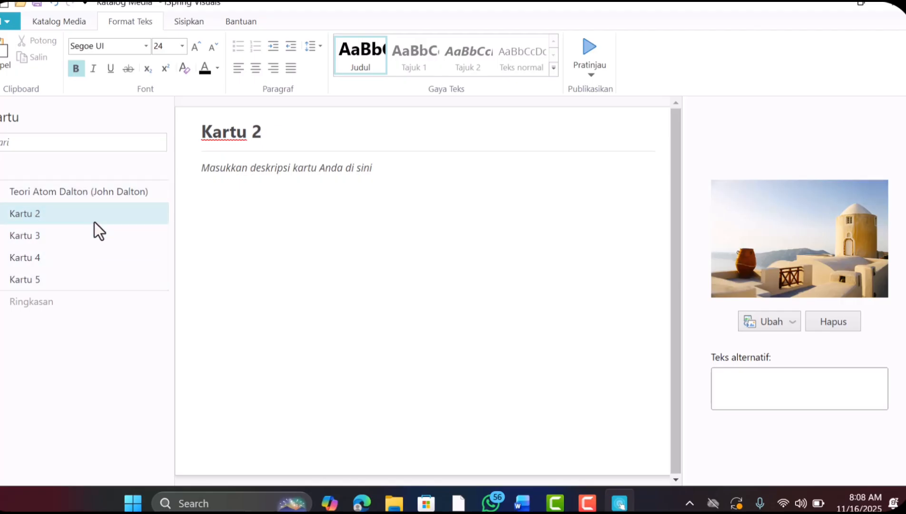
{"action": "key", "text": "BackSpace"}
{"action": "key", "text": "BackSpace"}
{"action": "key", "text": "BackSpace"}
{"action": "key", "text": "BackSpace"}
{"action": "key", "text": "BackSpace"}
{"action": "key", "text": "BackSpace"}
{"action": "key", "text": "BackSpace"}
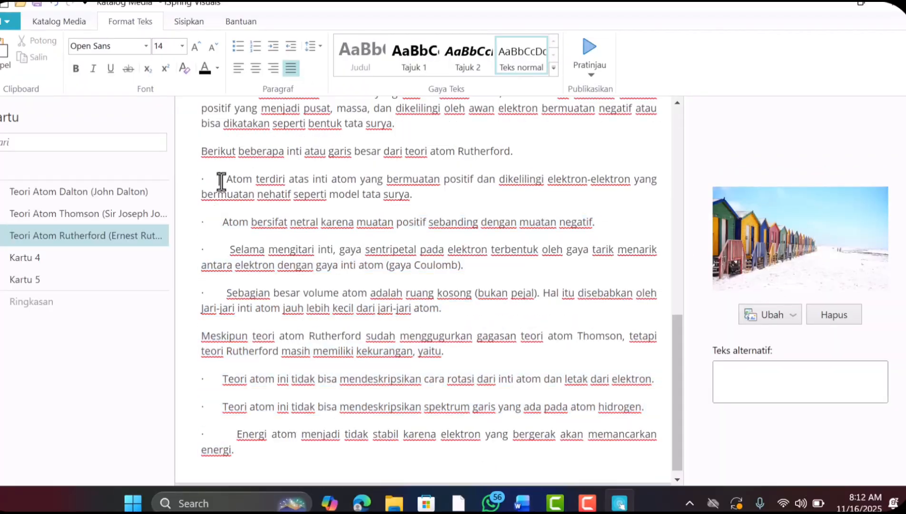
Delete spacing before the "Atom terdiri atas inti atom" line in the Rutherford card's description.
{"action": "key", "text": "BackSpace"}
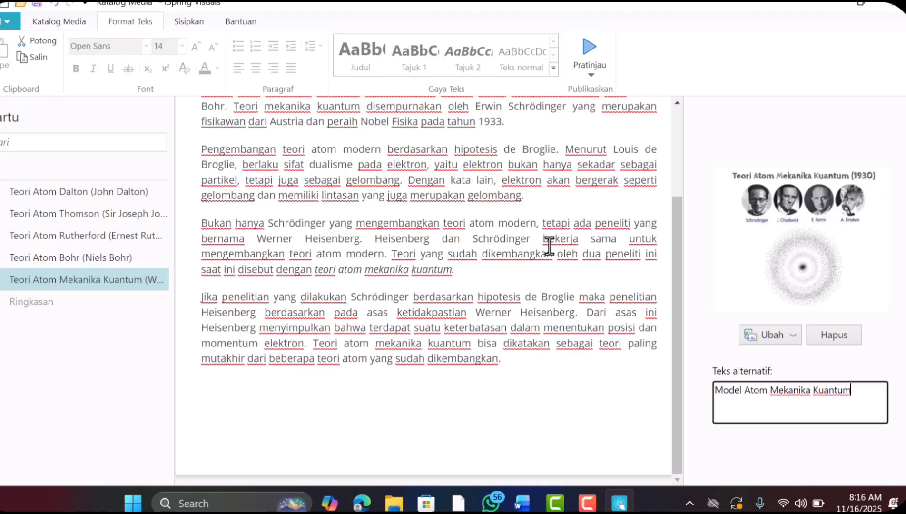
Open the interaction's properties and change its title to "MEDIA INTERAKTIF KIMIA".
{"action": "left_click", "coordinate": [78, 20]}
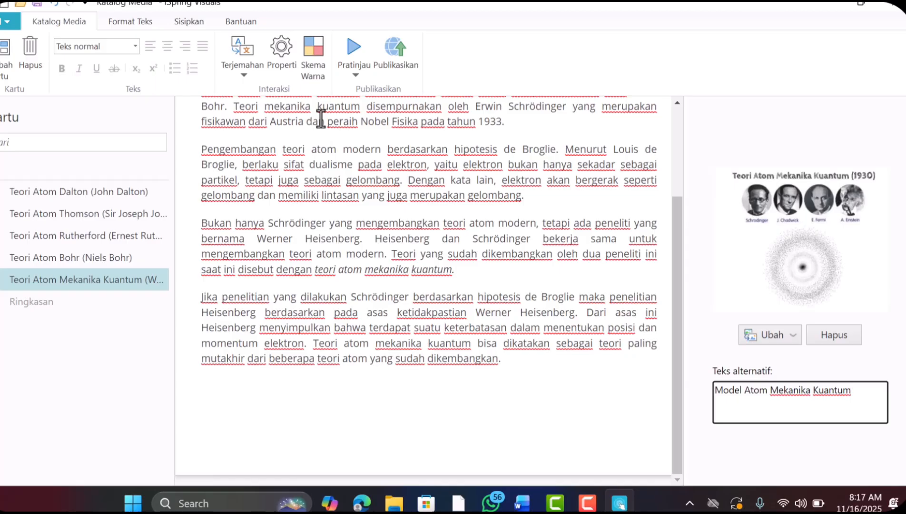
{"action": "left_click", "coordinate": [281, 52]}
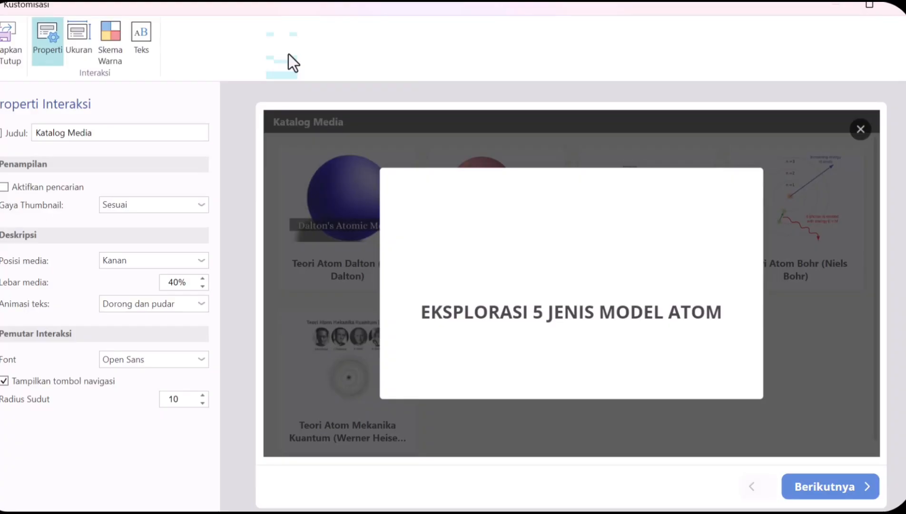
{"action": "left_click", "coordinate": [172, 133]}
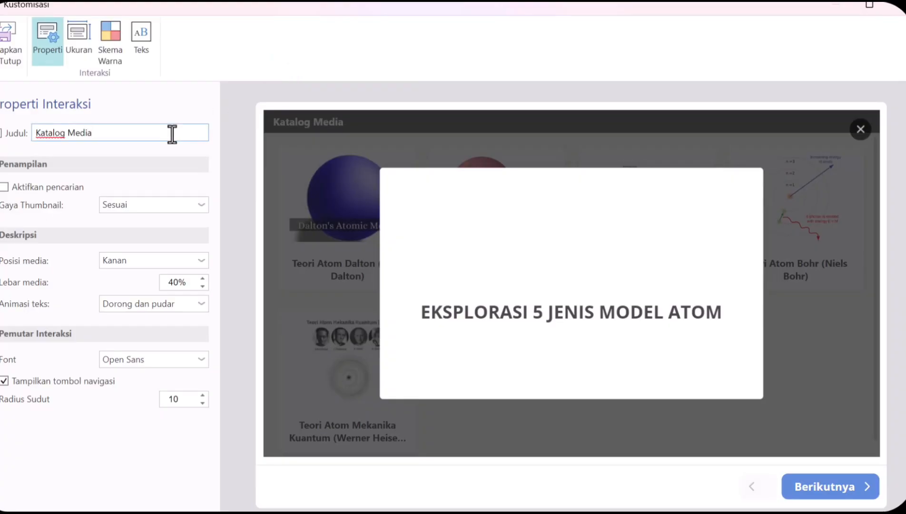
{"action": "key", "text": "BackSpace"}
{"action": "key", "text": "BackSpace"}
{"action": "key", "text": "BackSpace"}
{"action": "key", "text": "BackSpace"}
{"action": "key", "text": "BackSpace"}
{"action": "key", "text": "BackSpace"}
{"action": "key", "text": "BackSpace"}
{"action": "key", "text": "BackSpace"}
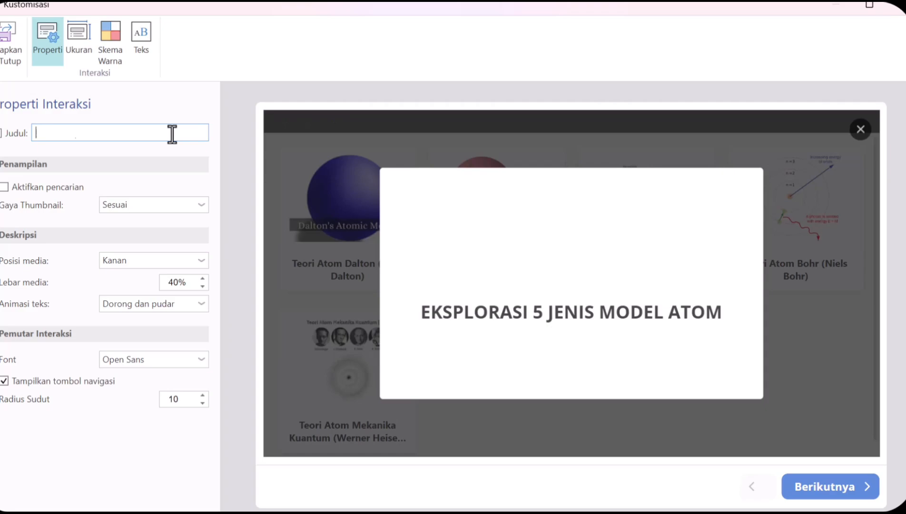
{"action": "key", "text": "BackSpace"}
{"action": "key", "text": "Caps_Lock"}
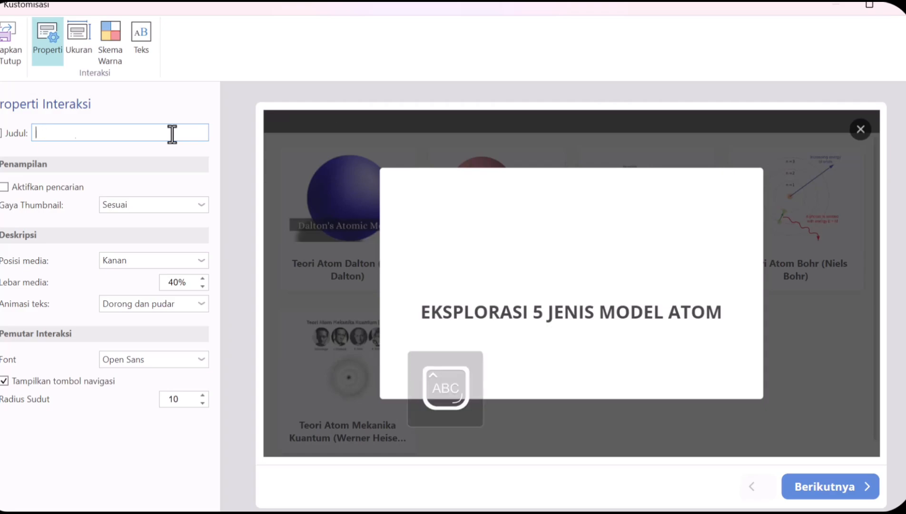
{"action": "type", "text": "MEDIA INTE"}
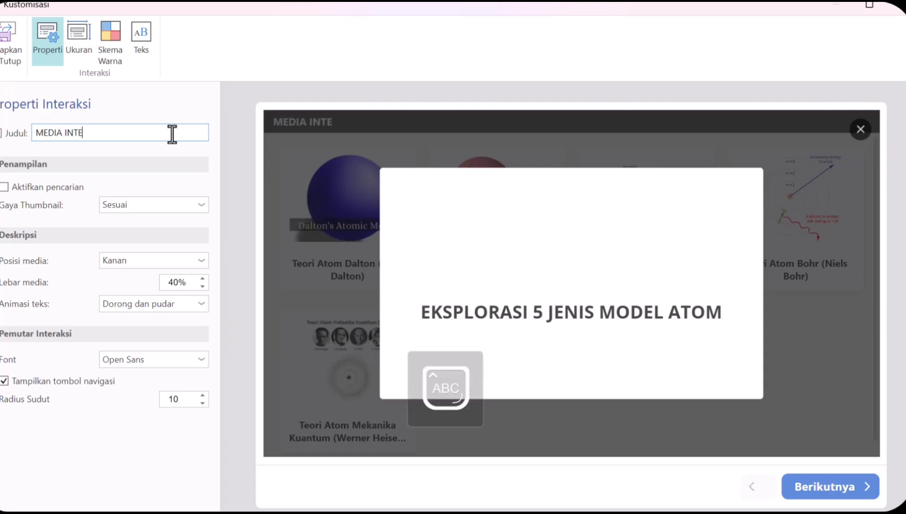
{"action": "type", "text": "RAKTIF KIMIA"}
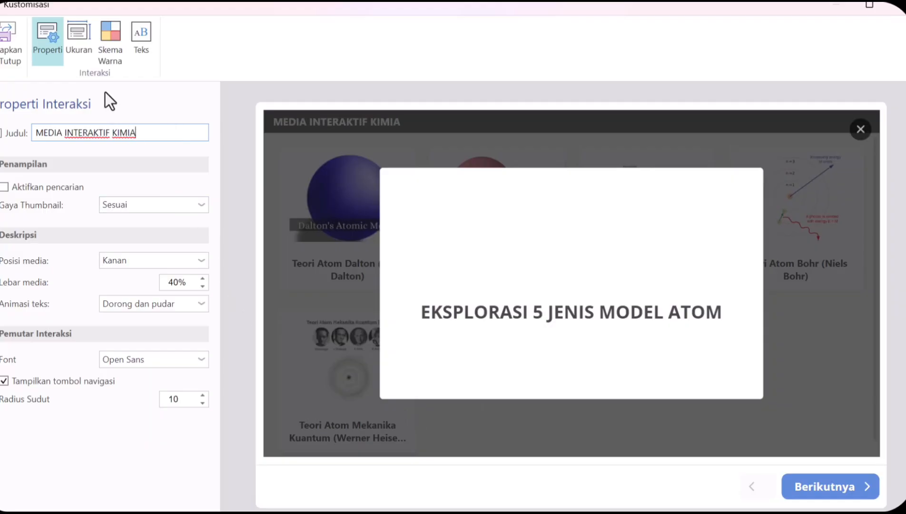
Open the interaction size settings and check the available slide sizes, keeping 960x540 (16:9).
{"action": "left_click", "coordinate": [82, 44]}
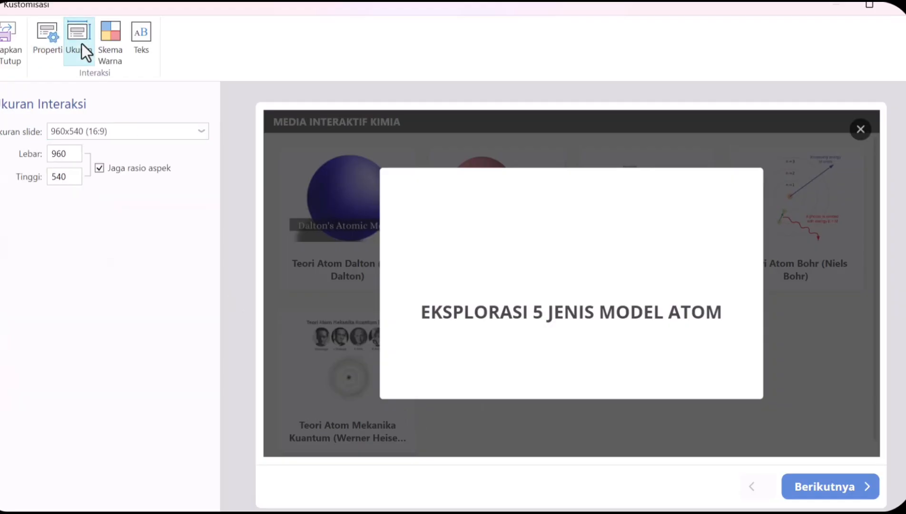
{"action": "left_click", "coordinate": [155, 132]}
{"action": "left_click", "coordinate": [140, 168]}
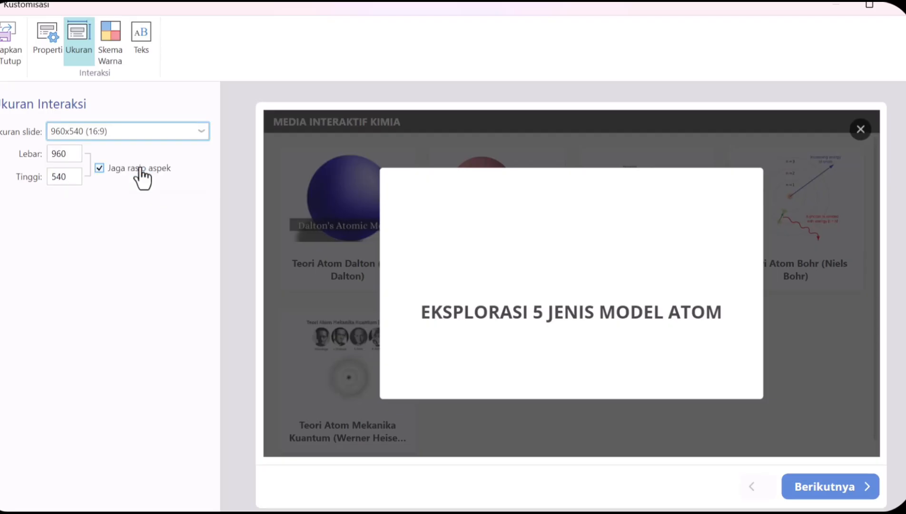